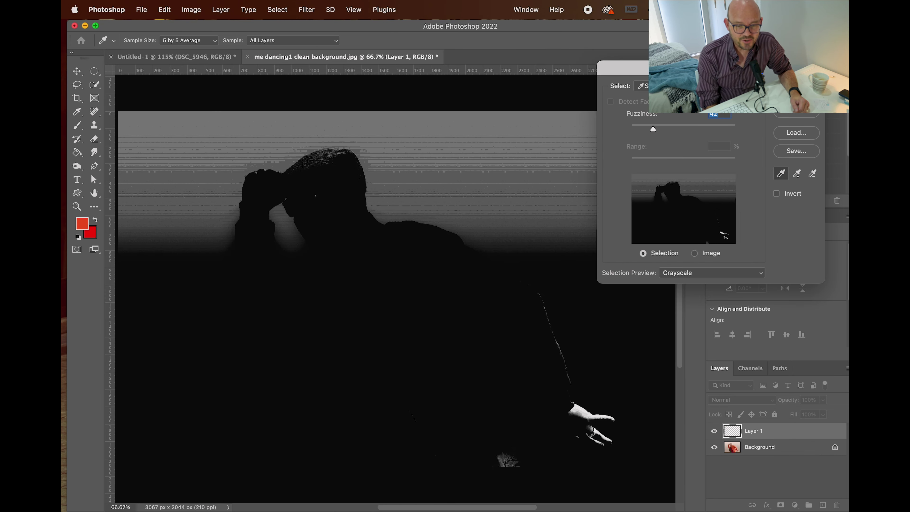
Refine the background colour-range selection by adding samples and adjusting Fuzziness.
mouse_move(652, 126)
mouse_down()
mouse_move(692, 129)
mouse_move(635, 128)
mouse_up()
click(797, 173)
click(628, 395)
click(243, 400)
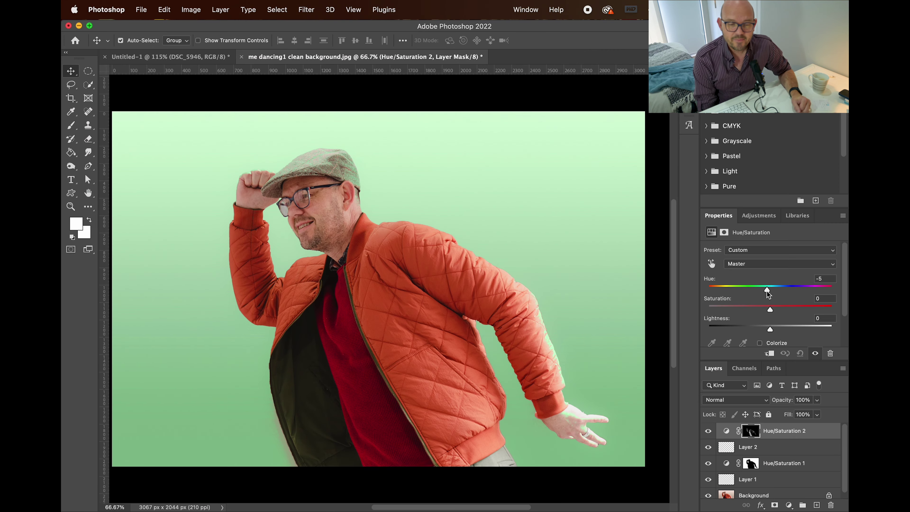
Shift the adjustment hue, paint out stray arm streaks, and compare Hue/Saturation 2 off and on.
drag(767, 290, 745, 290)
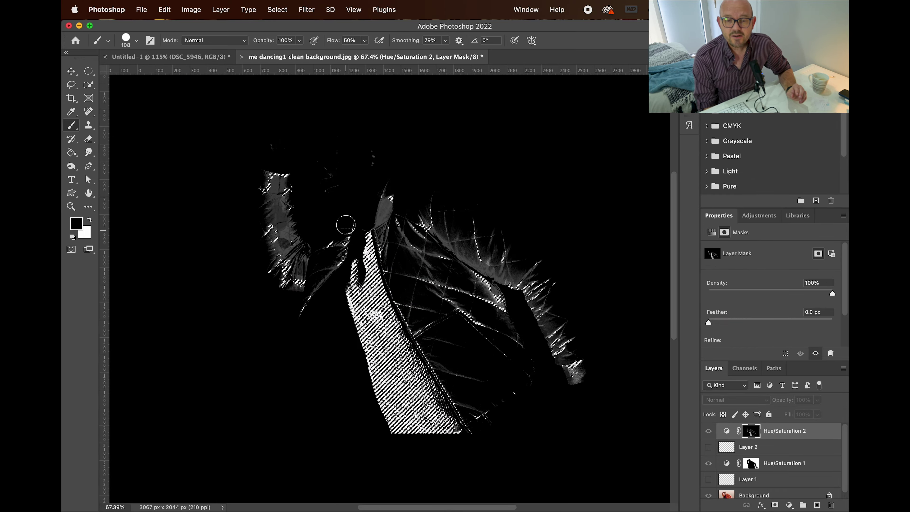
drag(371, 197, 292, 209)
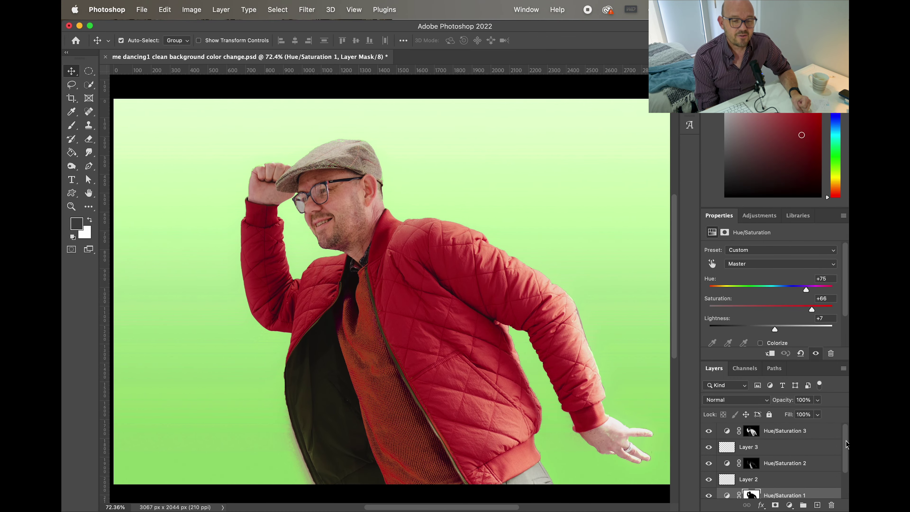
drag(845, 444, 802, 476)
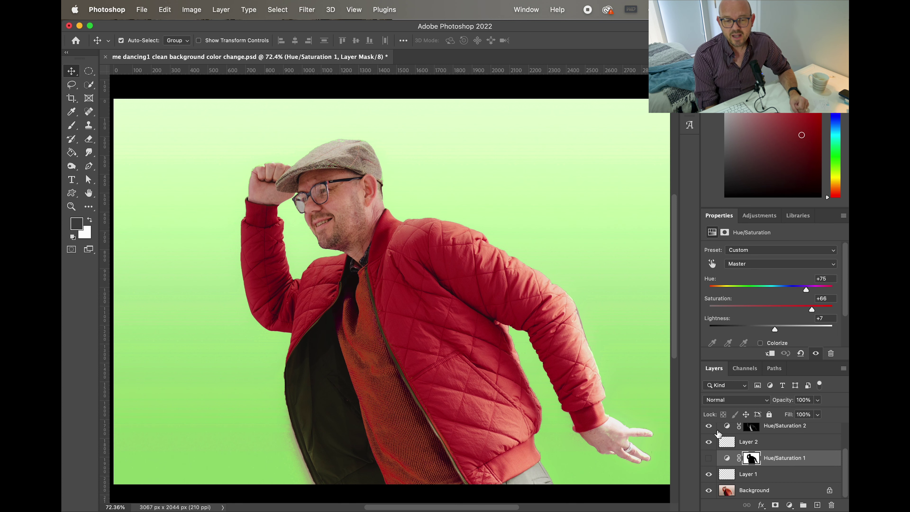
click(708, 426)
click(708, 426)
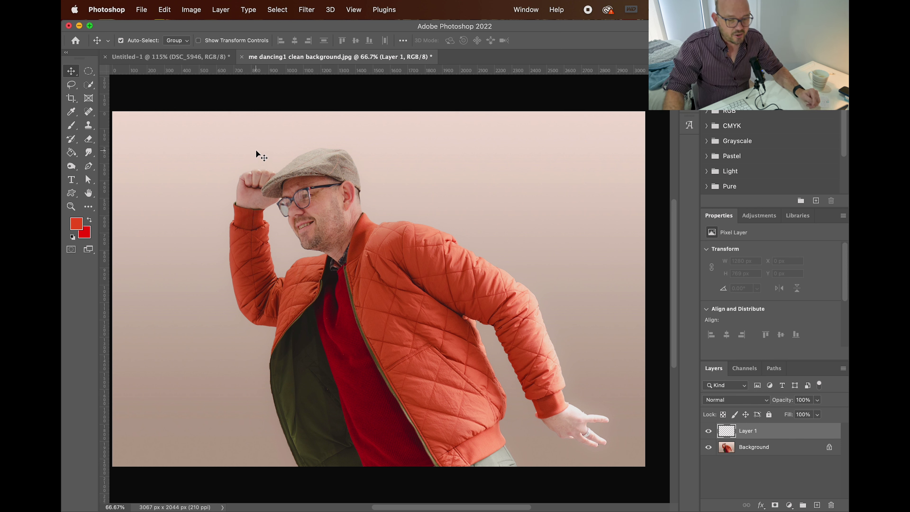
Start a Color Range selection sampling the bright and darker background, with Fuzziness raised.
click(276, 13)
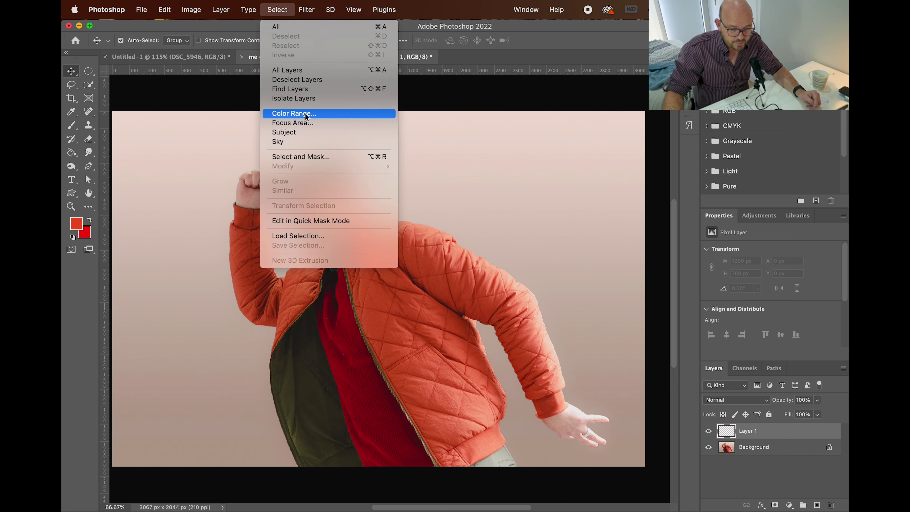
click(290, 114)
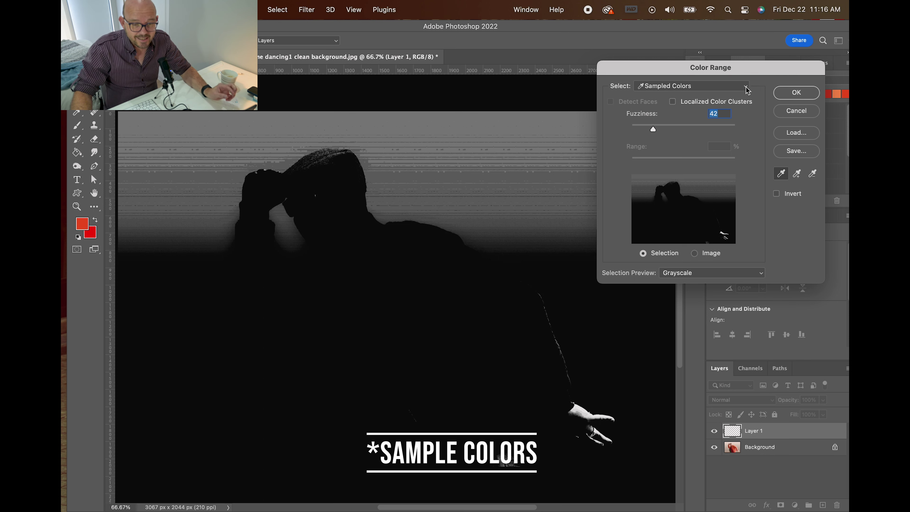
click(494, 152)
click(600, 330)
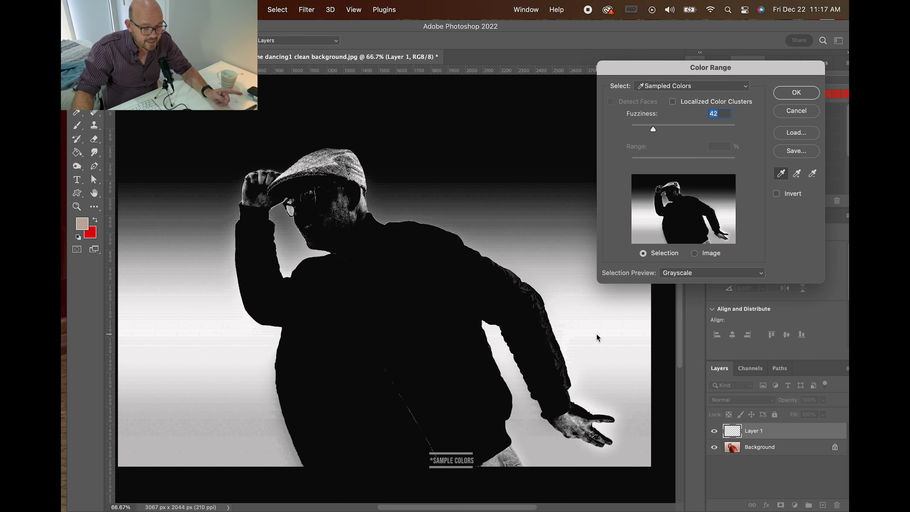
click(512, 190)
drag(652, 129, 690, 130)
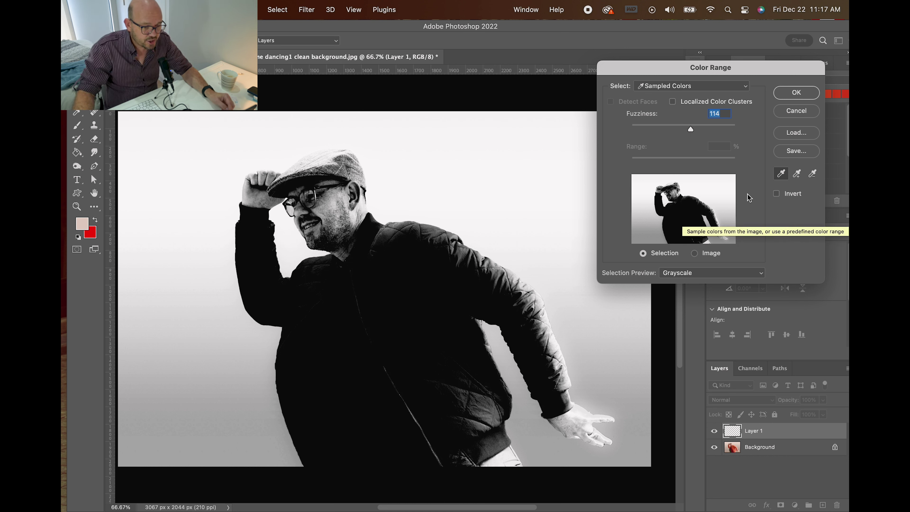
Add the grey and lower background bands to the sample, undoing a hat subtraction.
click(797, 174)
click(628, 395)
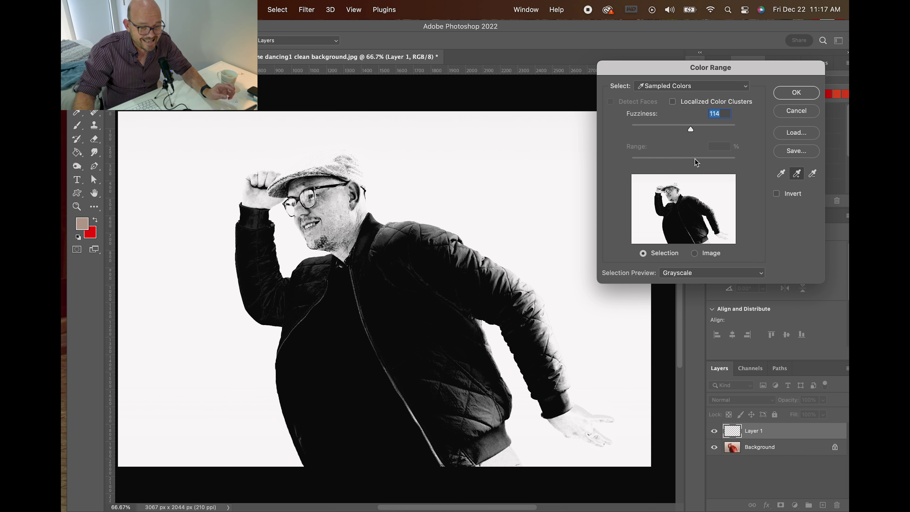
drag(689, 130, 645, 130)
click(642, 410)
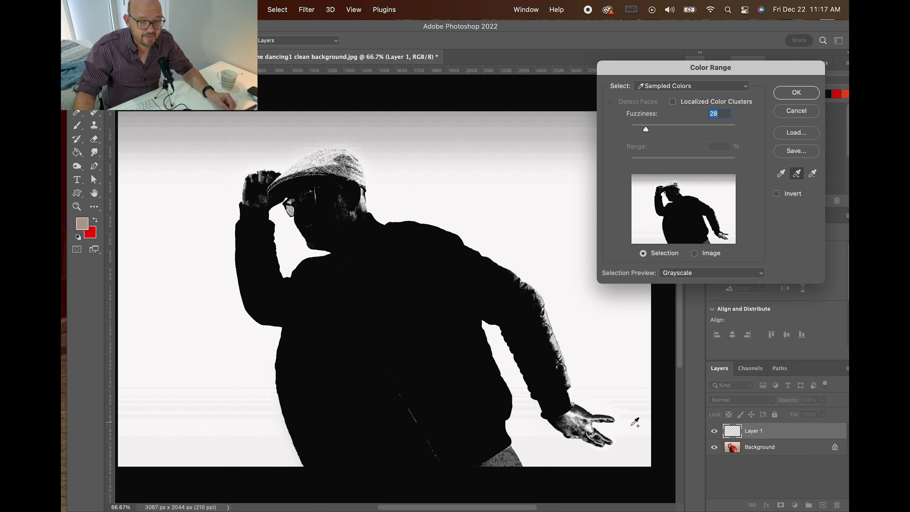
click(228, 444)
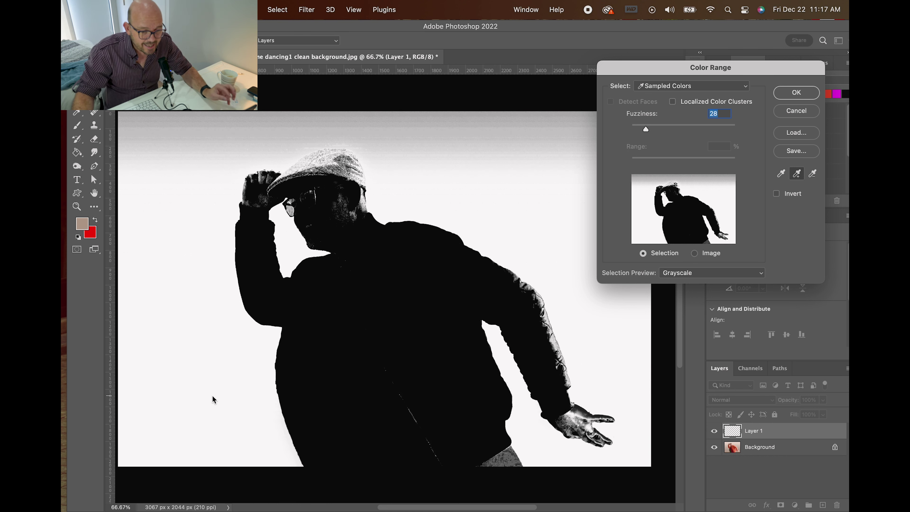
click(812, 173)
click(333, 155)
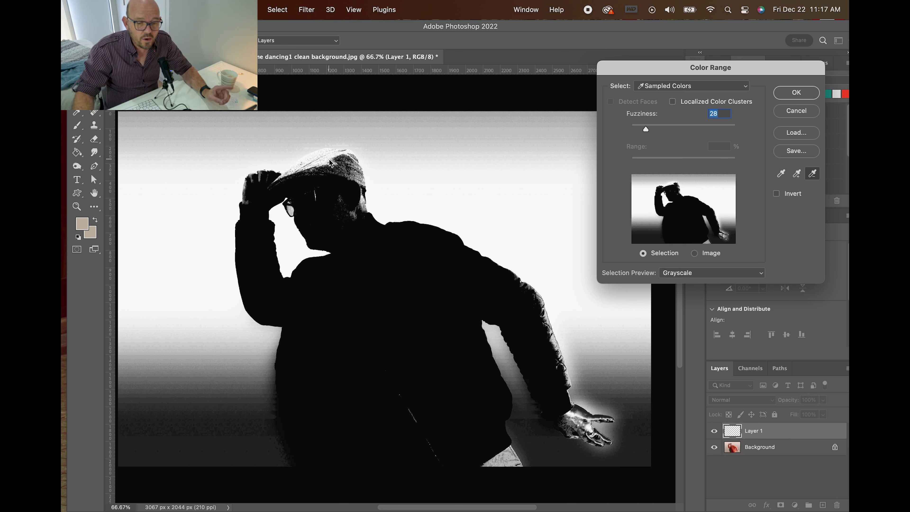
key(super+z)
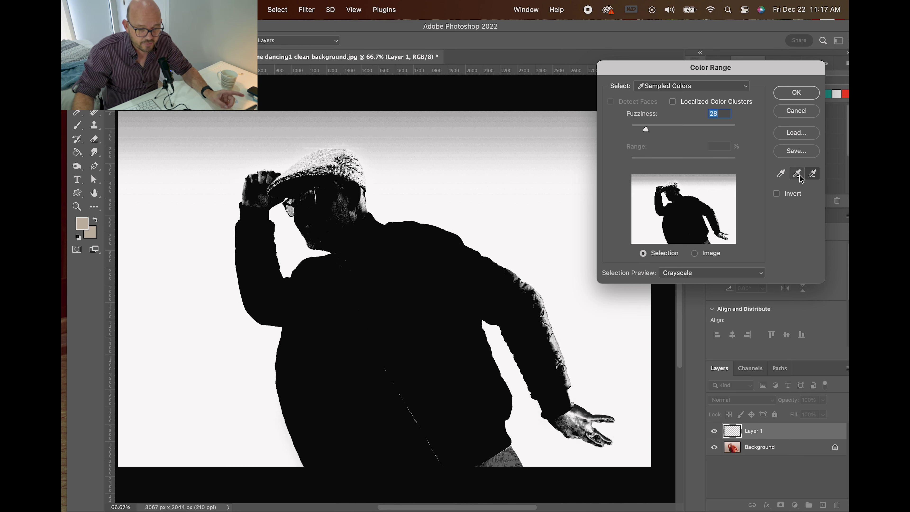
Add the grey top strip to the sample and lower Fuzziness to about 8.
click(800, 178)
click(529, 122)
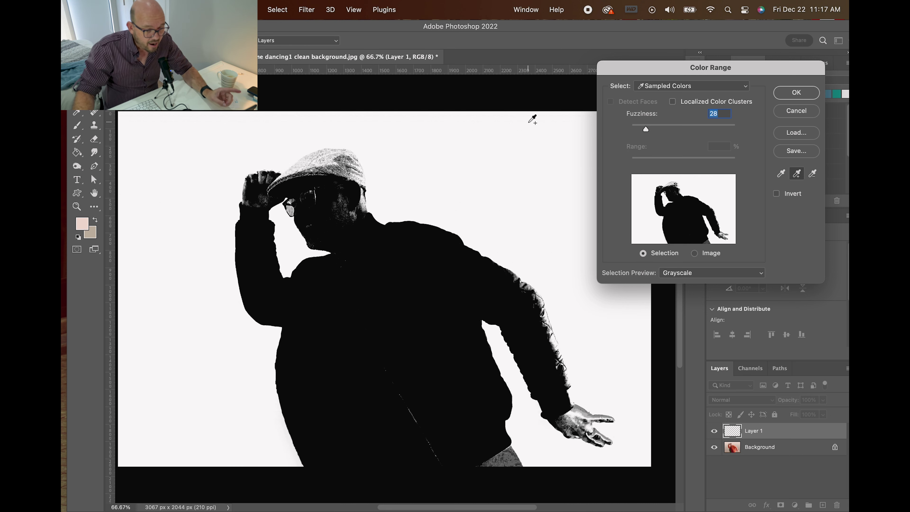
drag(643, 129, 634, 129)
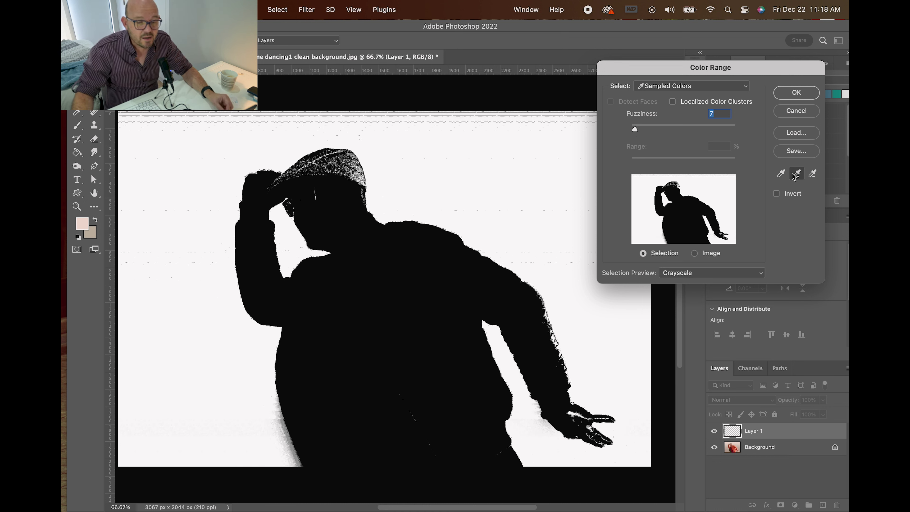
click(474, 121)
click(471, 116)
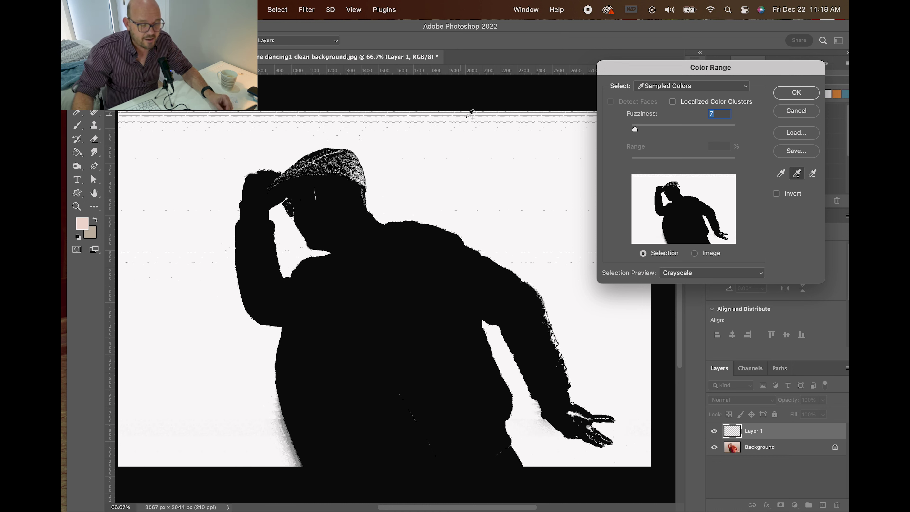
Add a background-masked Hue/Saturation 1 layer set to Hue +116, Saturation +32 for green.
click(795, 93)
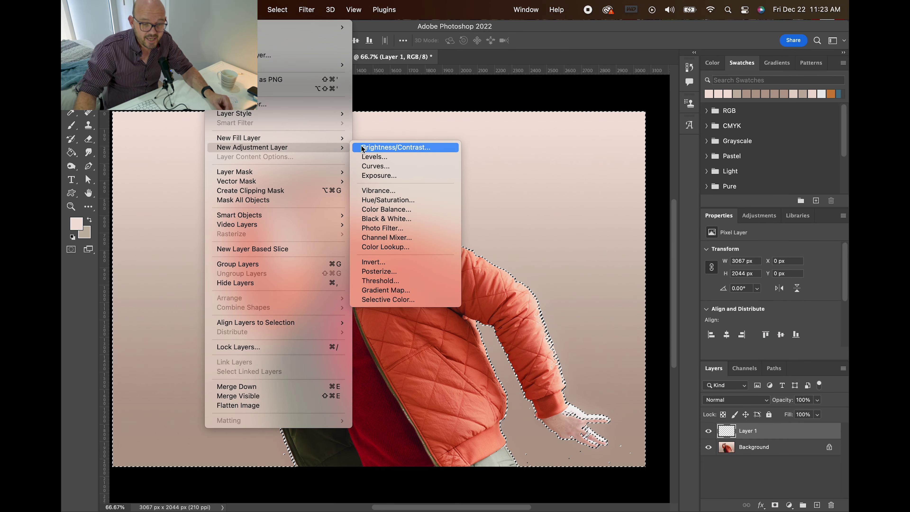
click(381, 203)
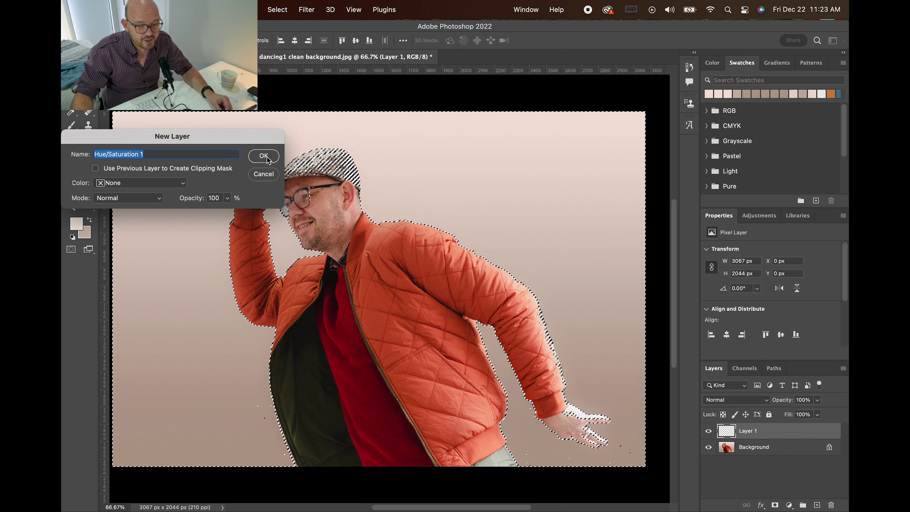
click(265, 157)
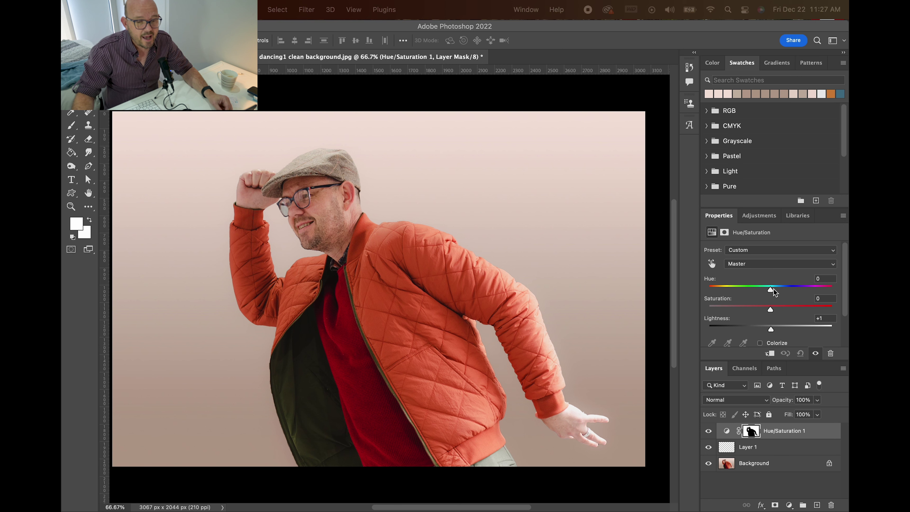
drag(770, 291, 789, 310)
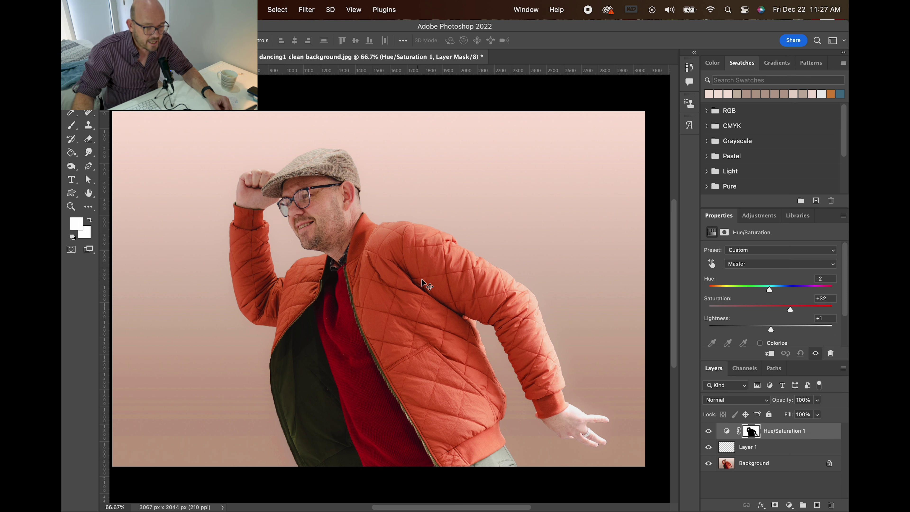
drag(769, 290, 812, 289)
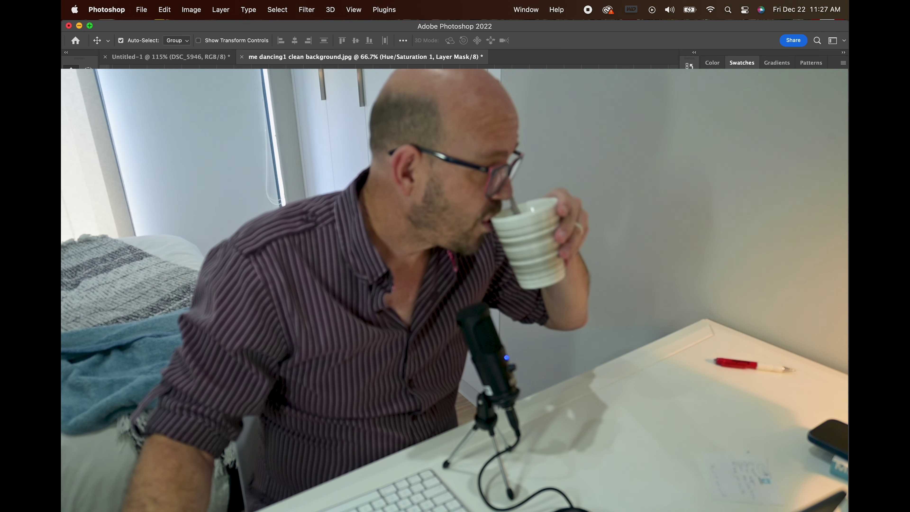
Add a new layer, then sample the red sweater in Color Range at Fuzziness 59.
key(alt+])
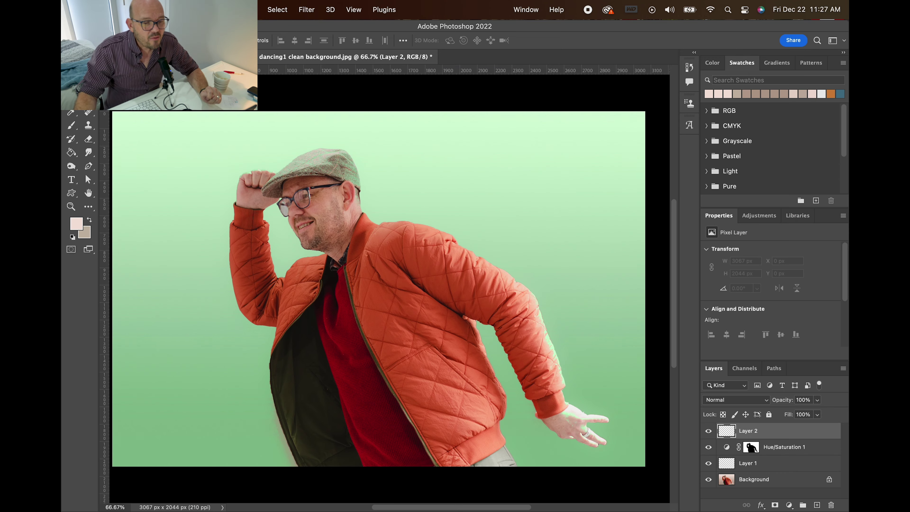
click(275, 11)
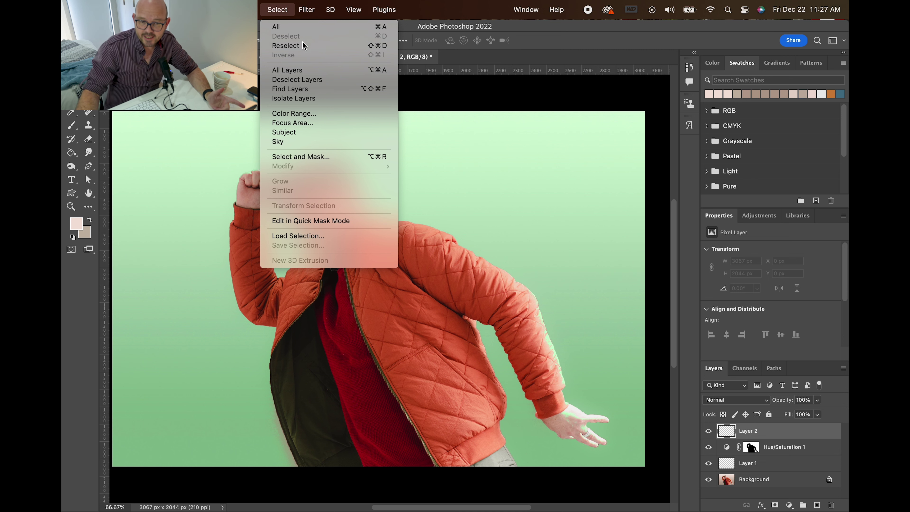
click(294, 114)
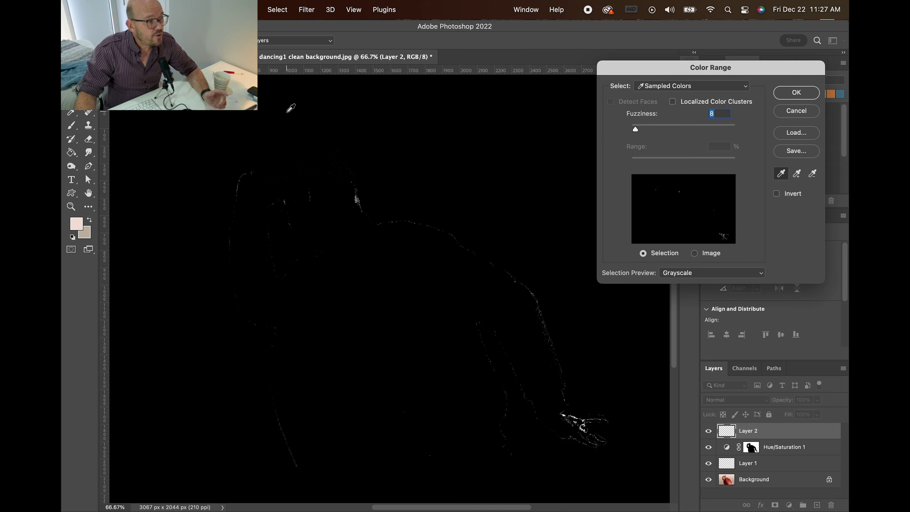
drag(659, 129, 688, 129)
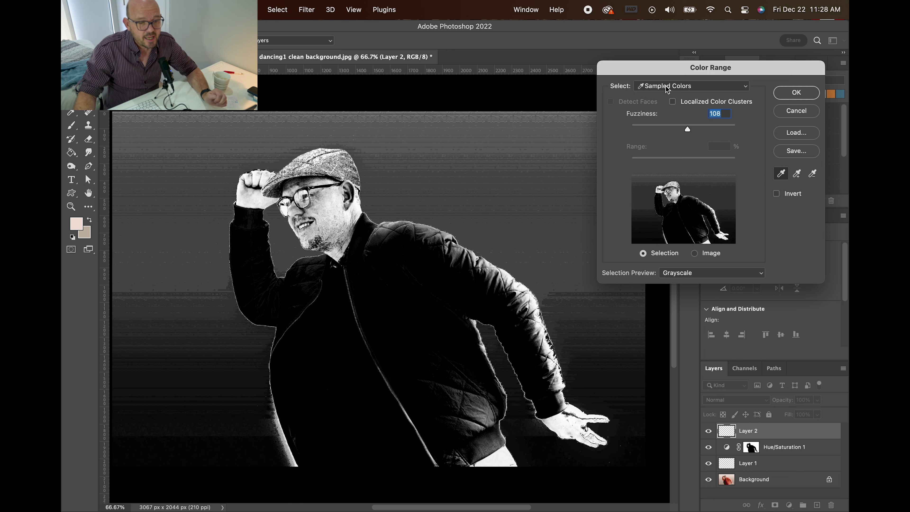
click(351, 343)
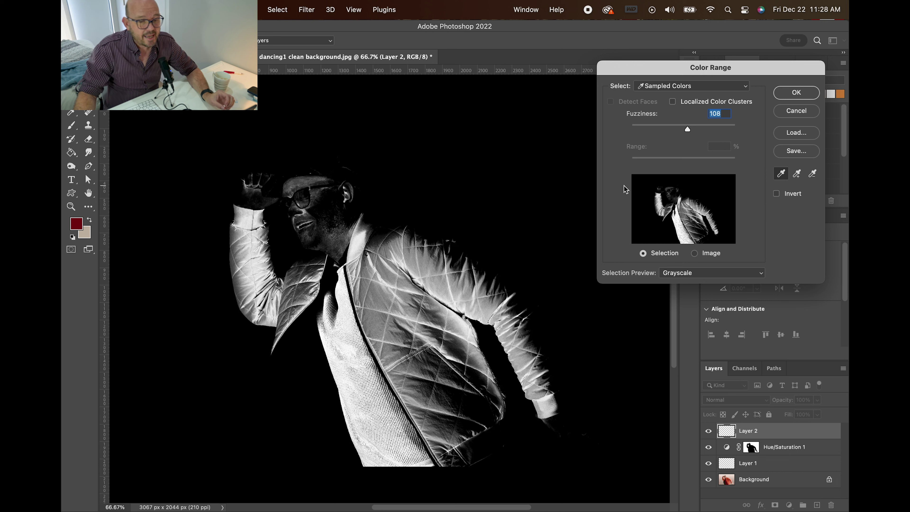
drag(689, 129, 665, 130)
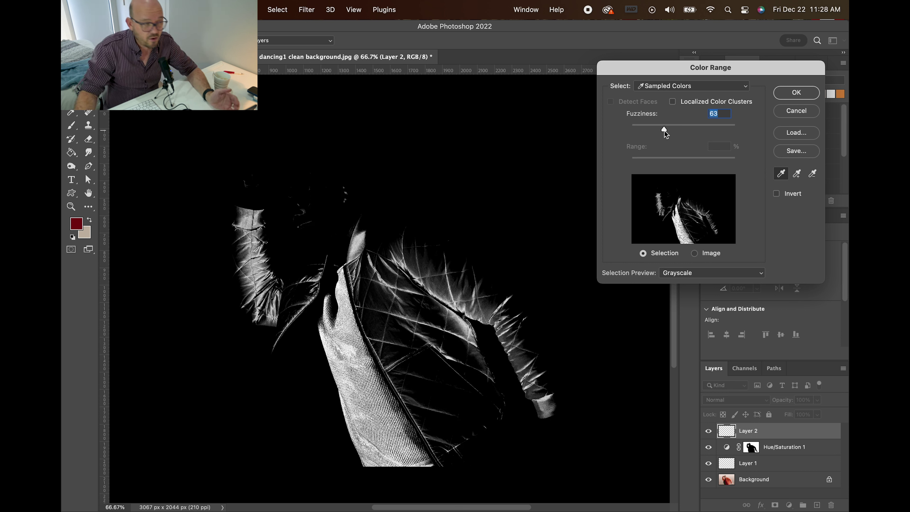
drag(665, 134, 663, 134)
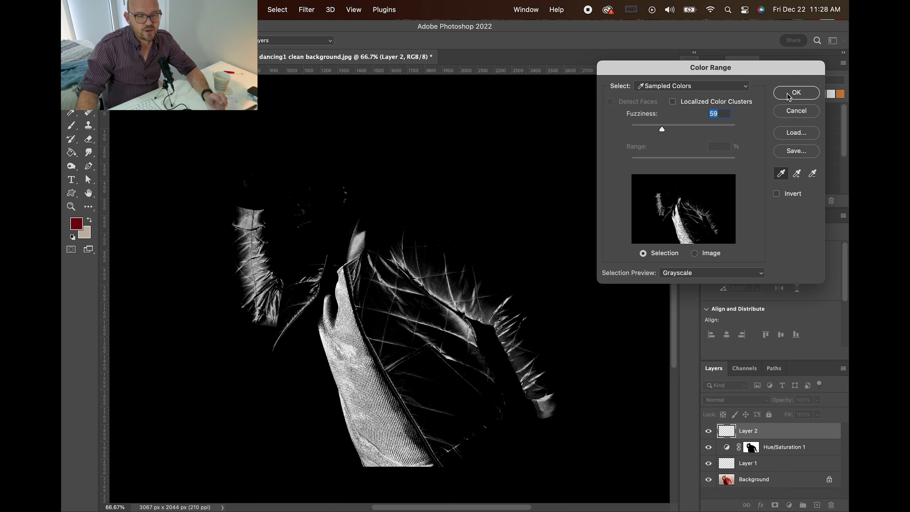
Accept the sweater selection and add a masked Hue/Saturation 2 adjustment layer.
click(795, 93)
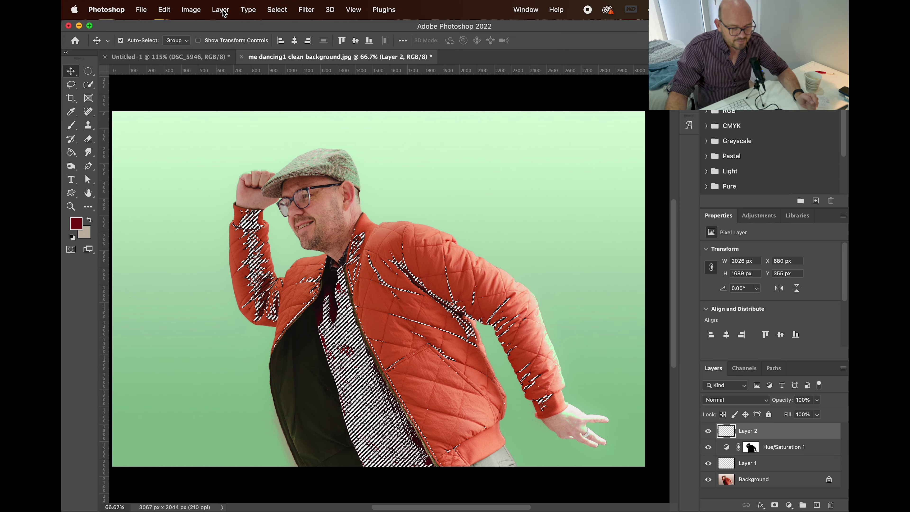
click(221, 10)
mouse_move(242, 175)
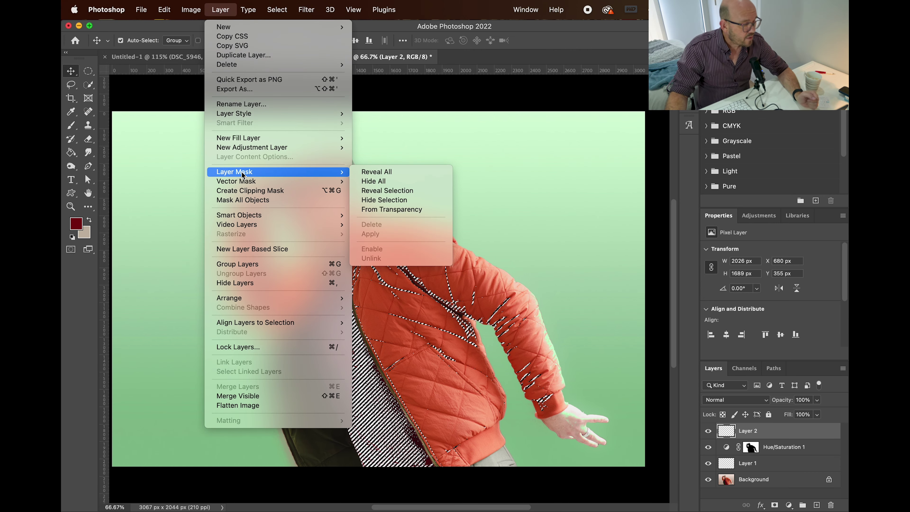
mouse_move(251, 148)
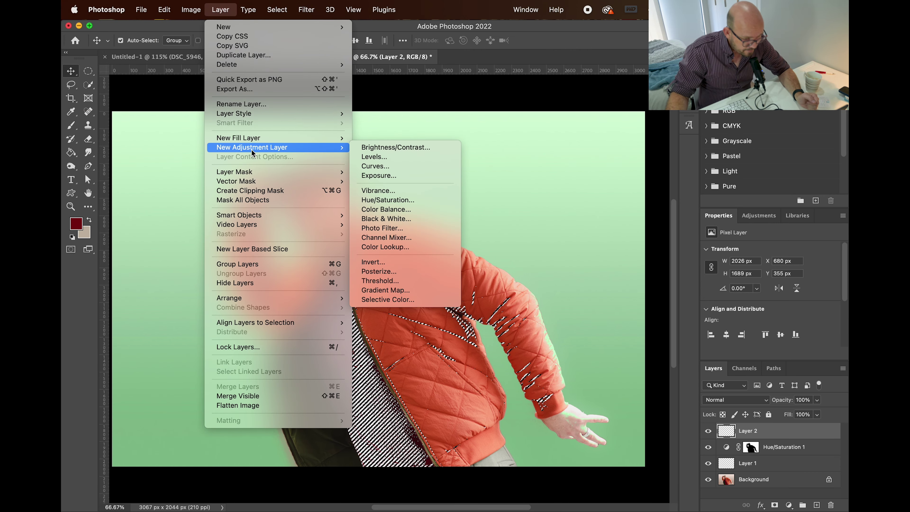
click(373, 200)
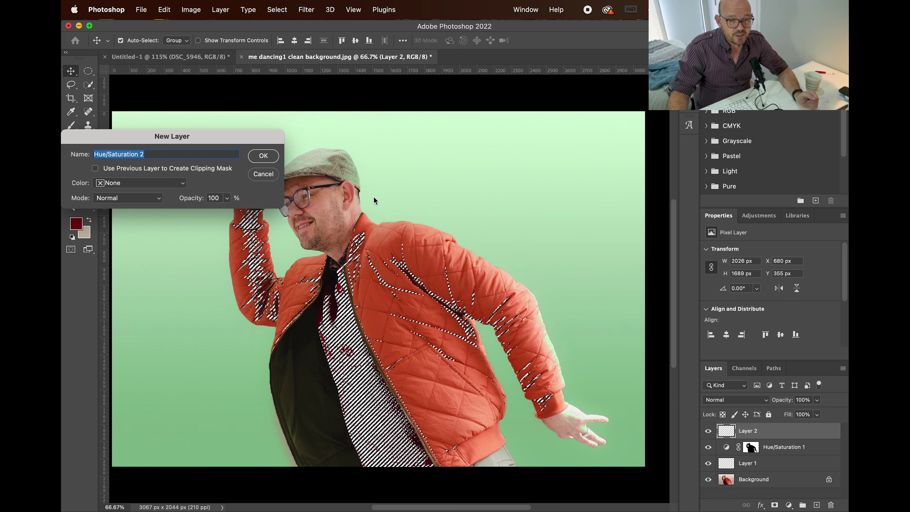
click(264, 158)
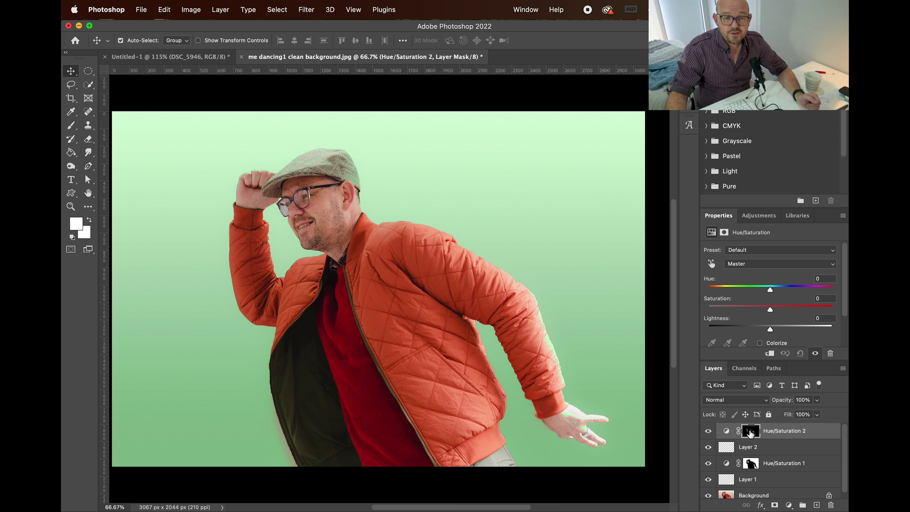
Set Hue -64, Saturation -4, Lightness +18 to turn the sweater purple, then hide it.
drag(770, 289, 738, 291)
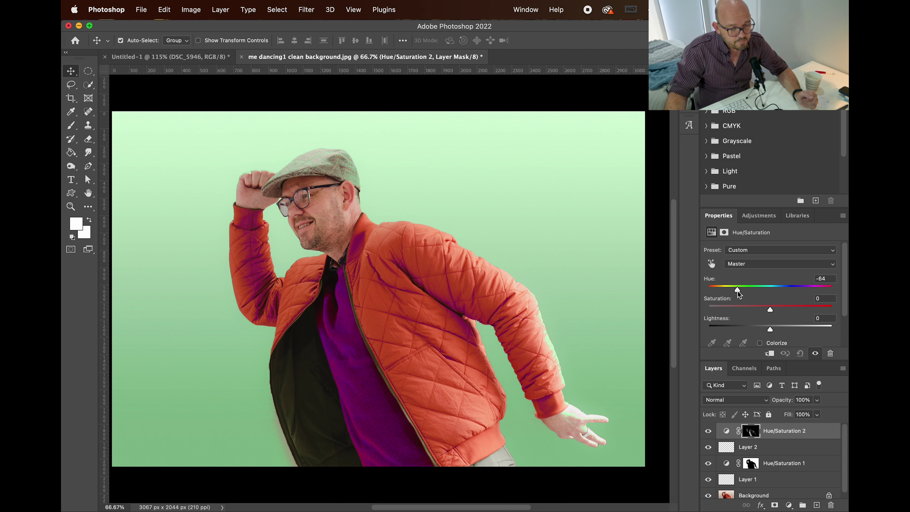
drag(770, 310, 782, 330)
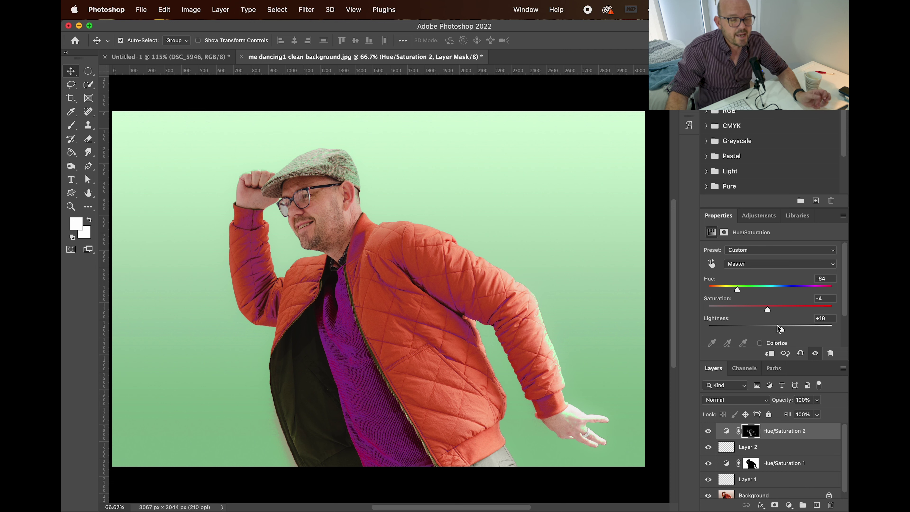
click(708, 431)
Compare the purple sweater with Hue/Saturation 2 off and on, then view its mask alone.
click(708, 432)
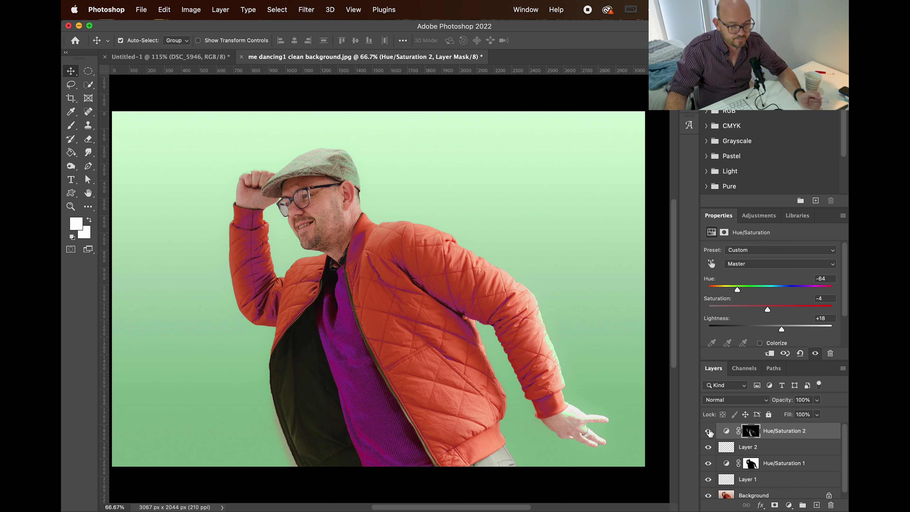
click(708, 431)
click(709, 432)
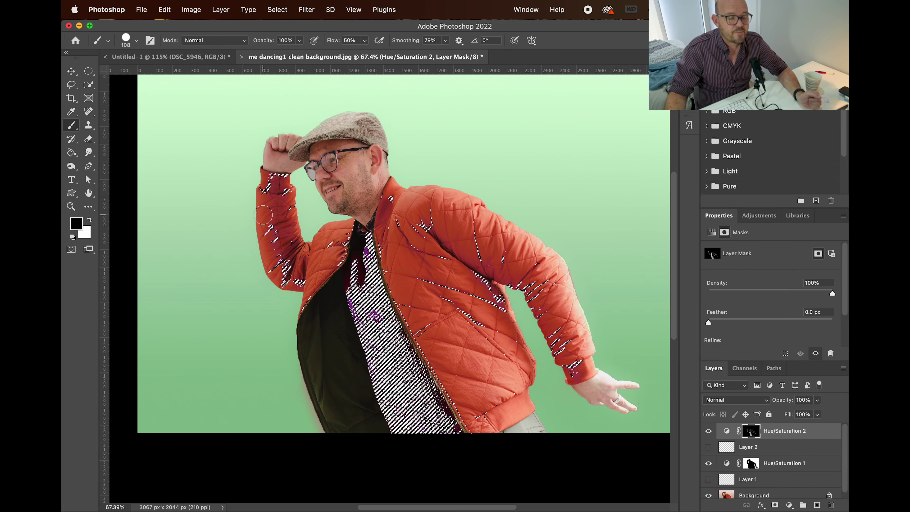
alt+click(752, 432)
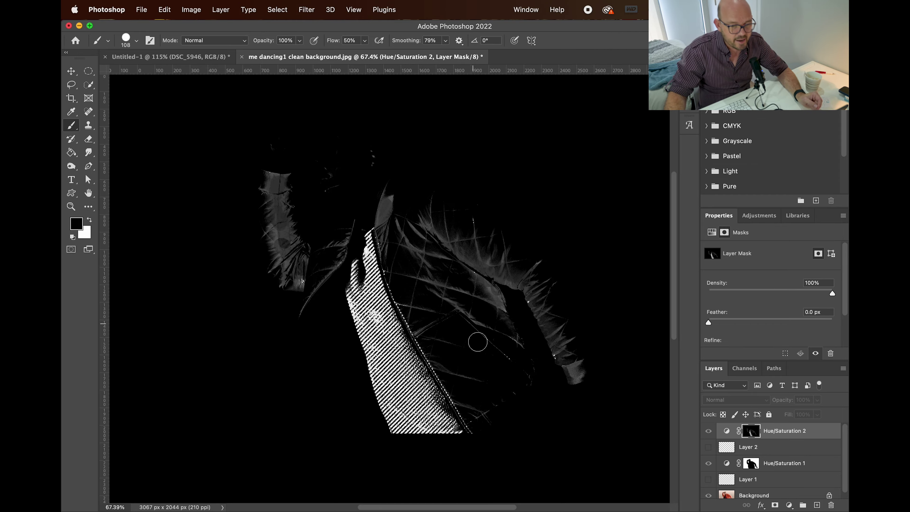
Return to the composite and toggle Hue/Saturation 1 and 2 off and on to compare.
alt+click(757, 430)
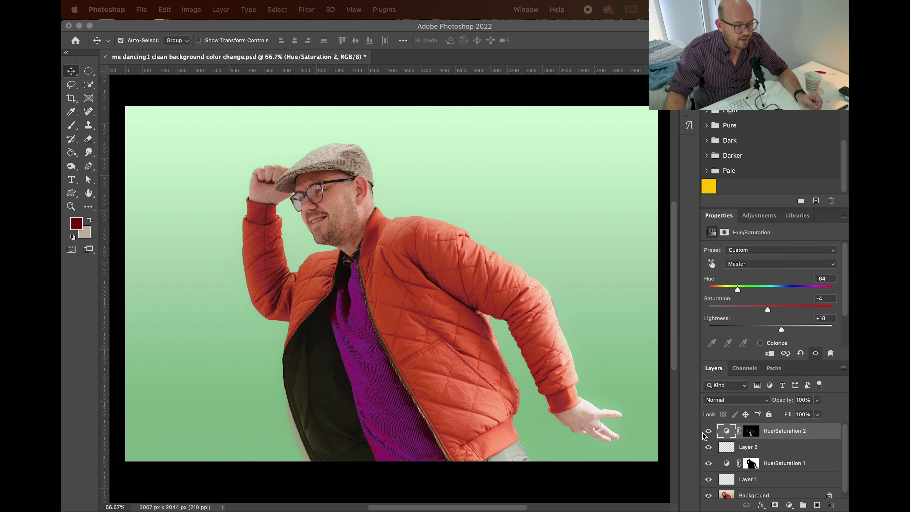
click(708, 463)
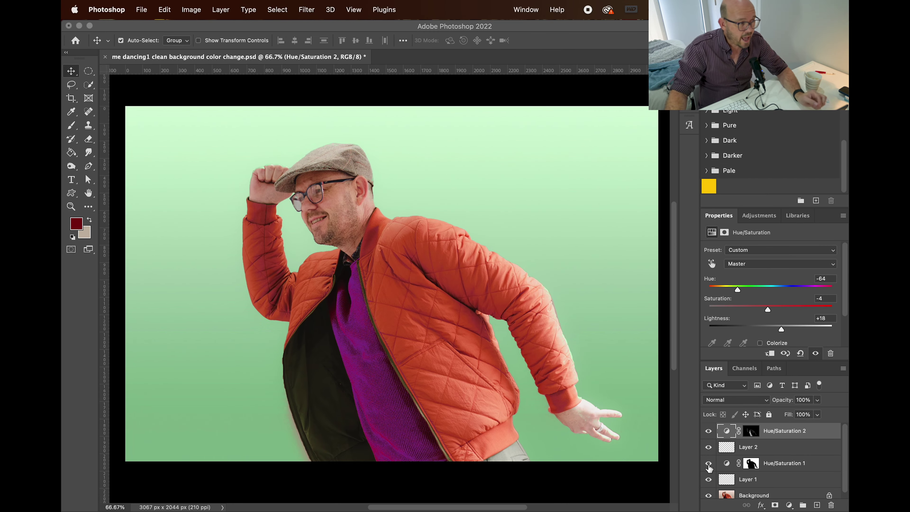
click(708, 431)
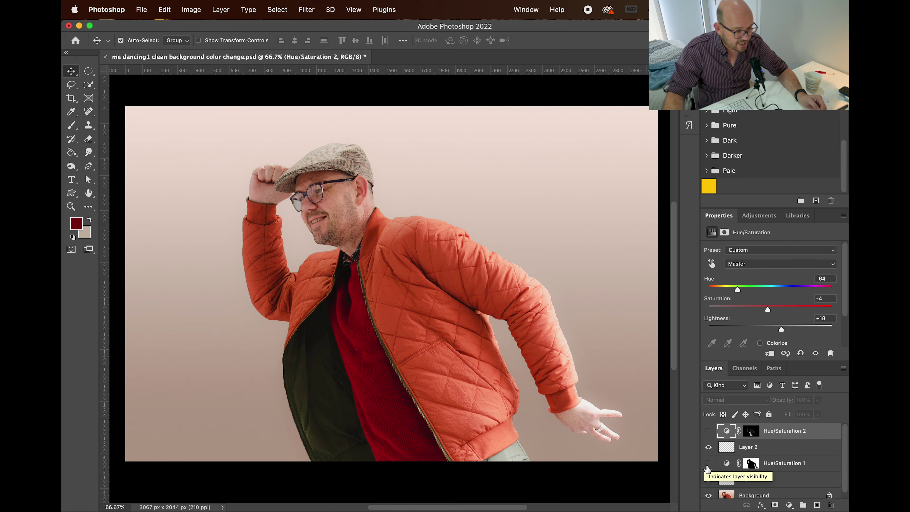
click(708, 464)
click(708, 431)
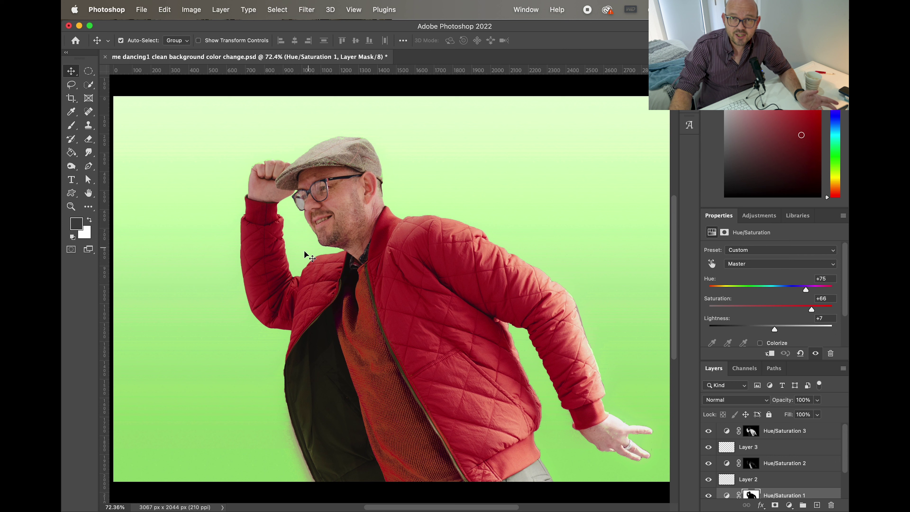
scroll(392, 278, down, 1)
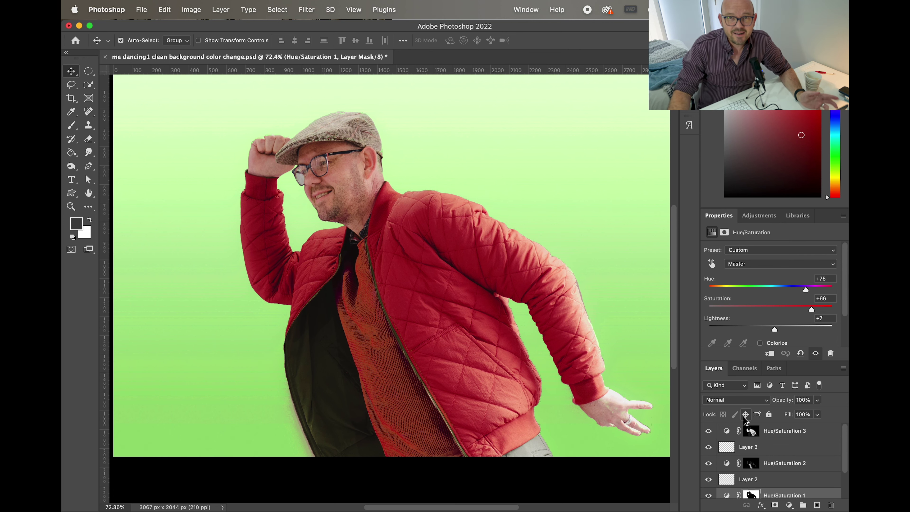
scroll(566, 375, up, 1)
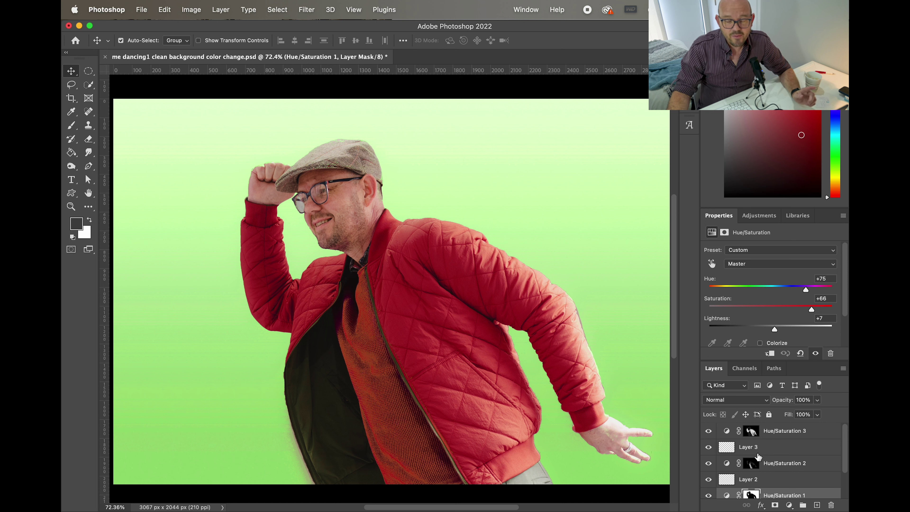
drag(846, 445, 846, 488)
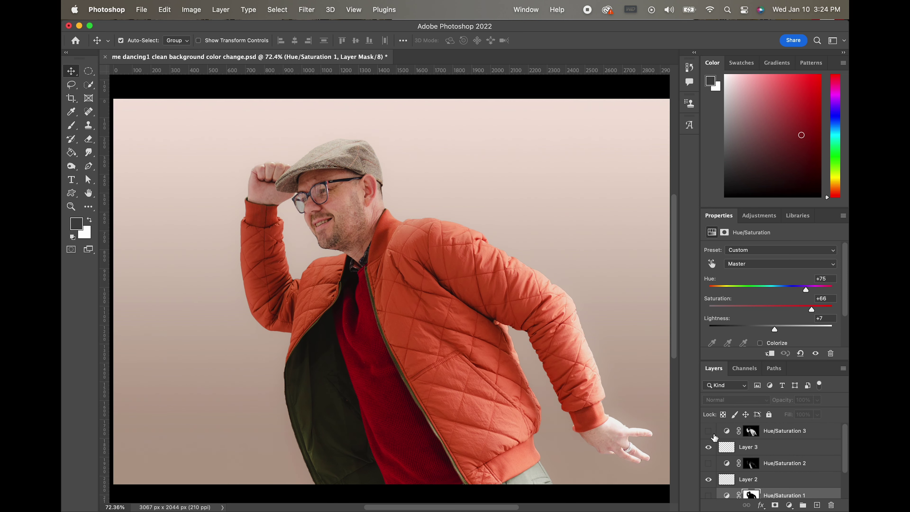
scroll(714, 438, down, 3)
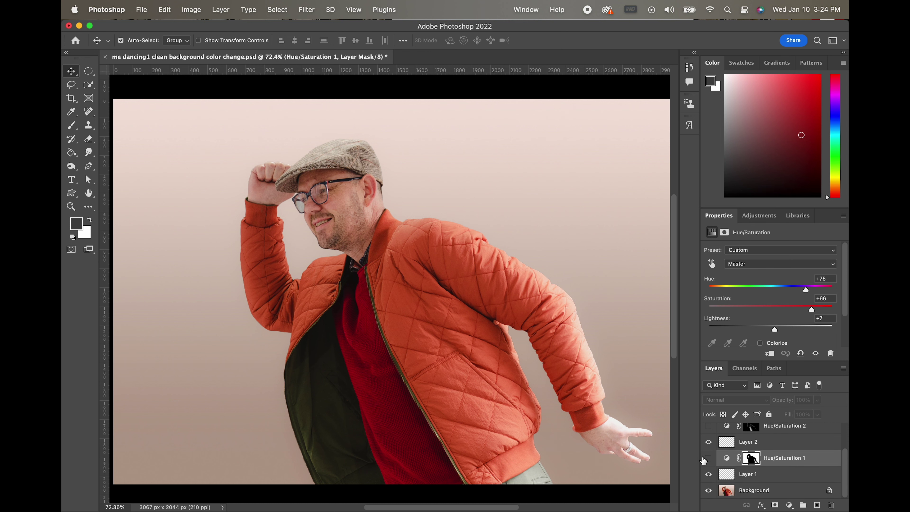
click(708, 459)
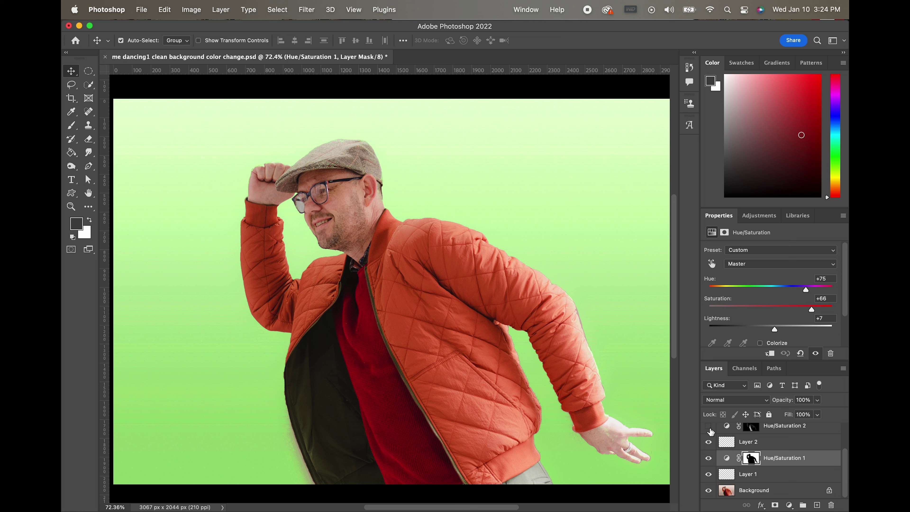
click(709, 427)
scroll(708, 430, up, 2)
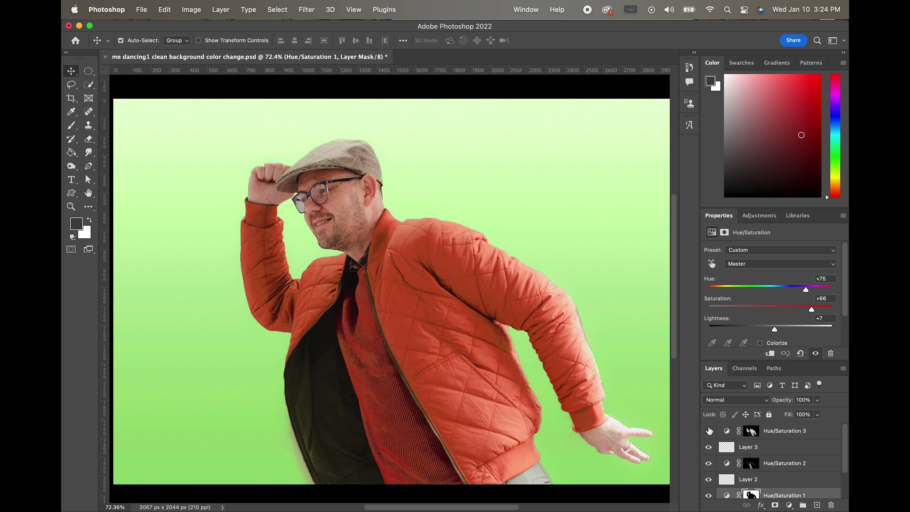
click(709, 431)
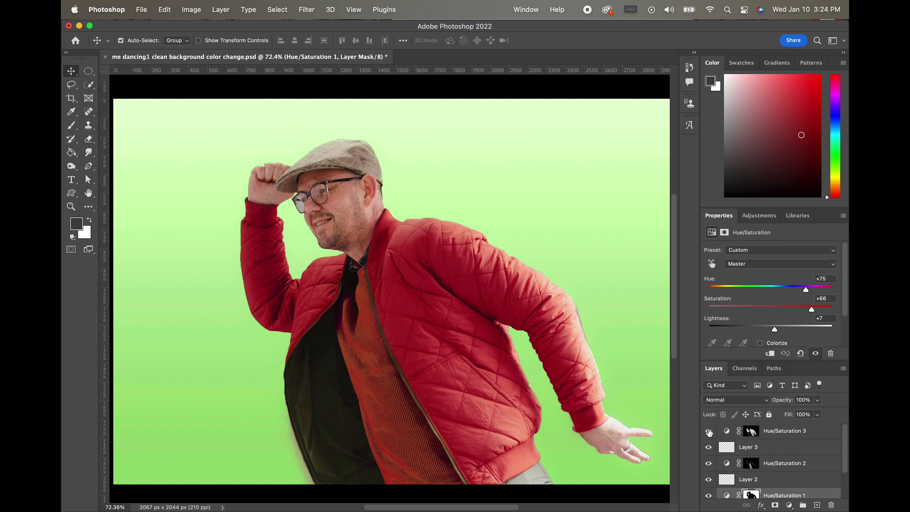